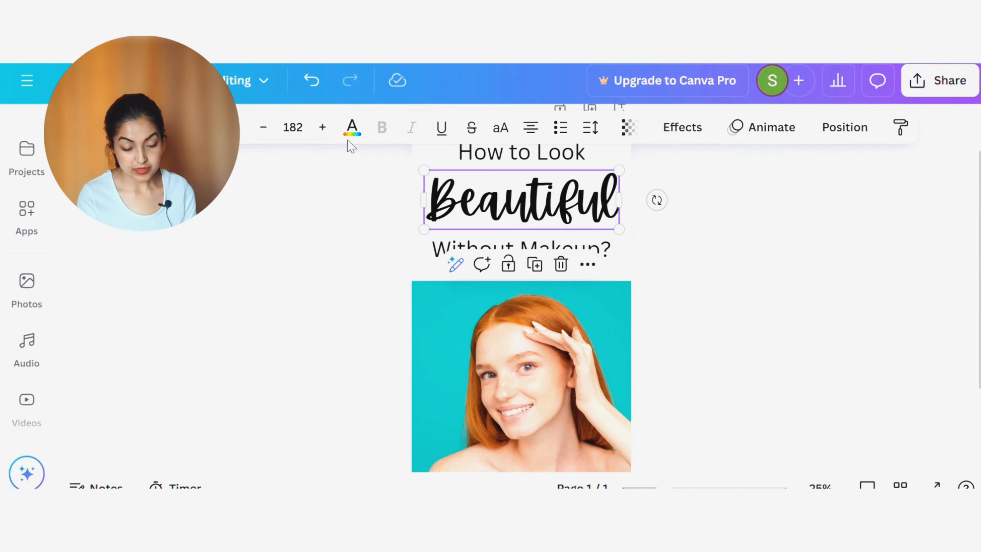
Recolour the word "Beautiful" in the title with the rust brown from the photo colours.
click(345, 133)
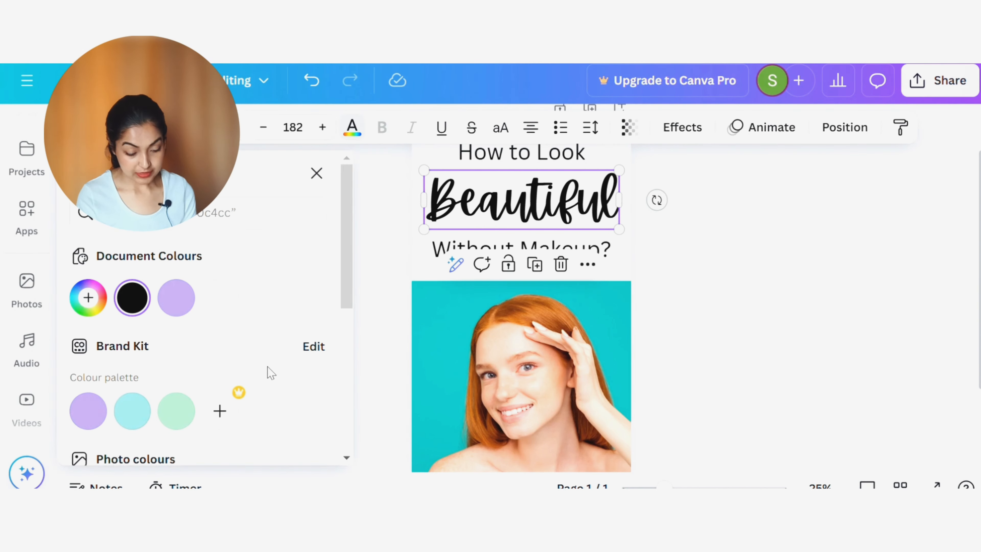
scroll(132, 401, down, 3)
click(263, 324)
click(750, 336)
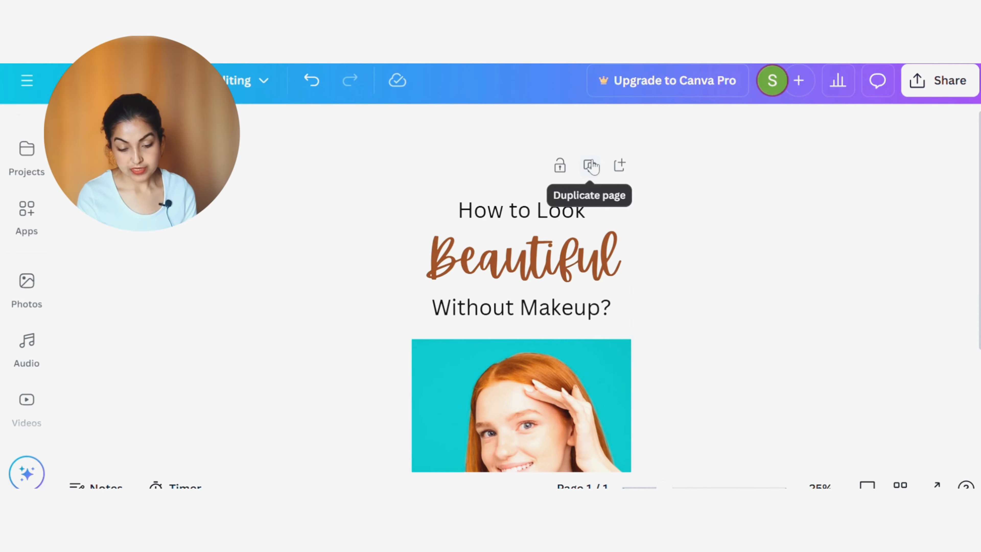
Duplicate the page and rework the copy's title into evenly spaced lines reading "How to Take Care of Your Skin".
click(591, 166)
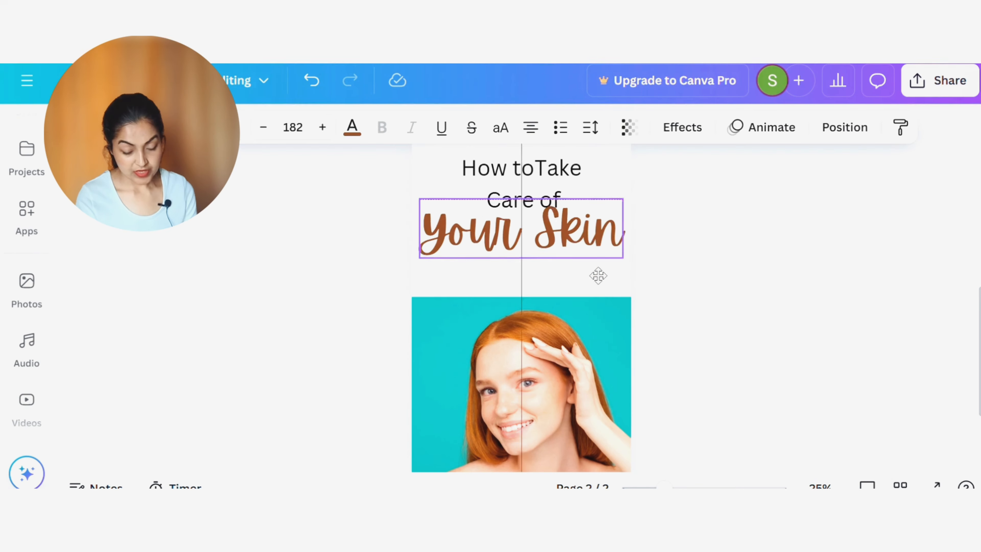
drag(591, 240, 591, 258)
click(734, 307)
drag(532, 199, 532, 196)
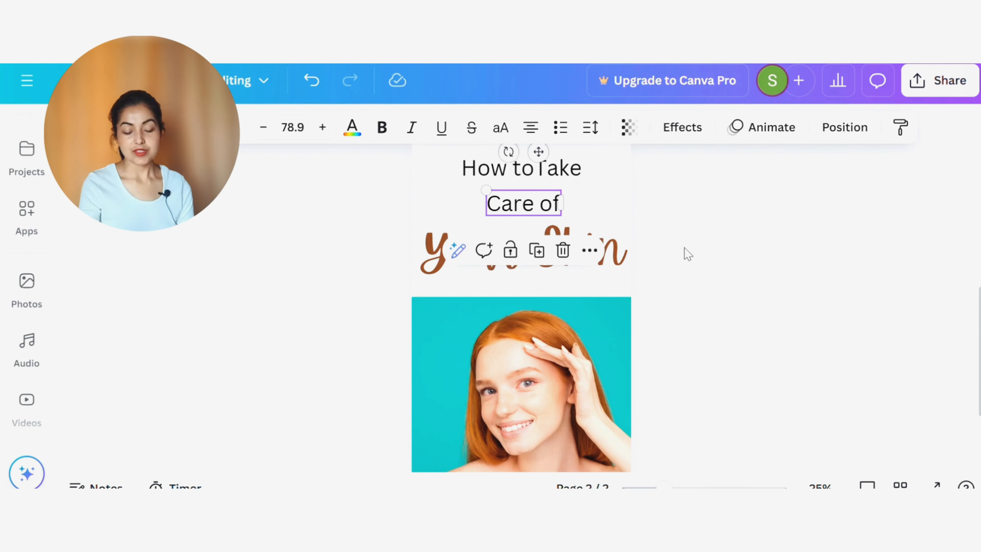
click(685, 254)
scroll(688, 254, up, 1)
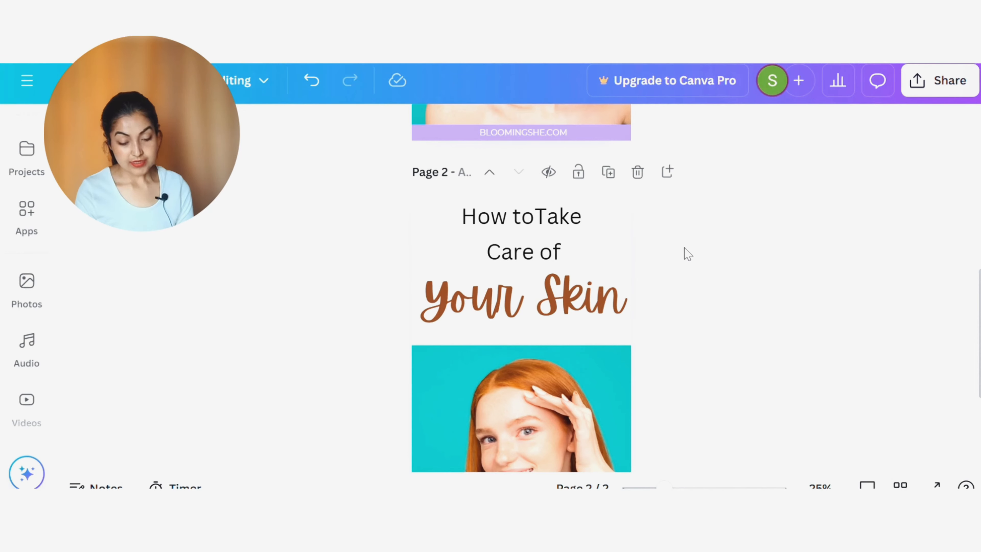
scroll(560, 230, down, 2)
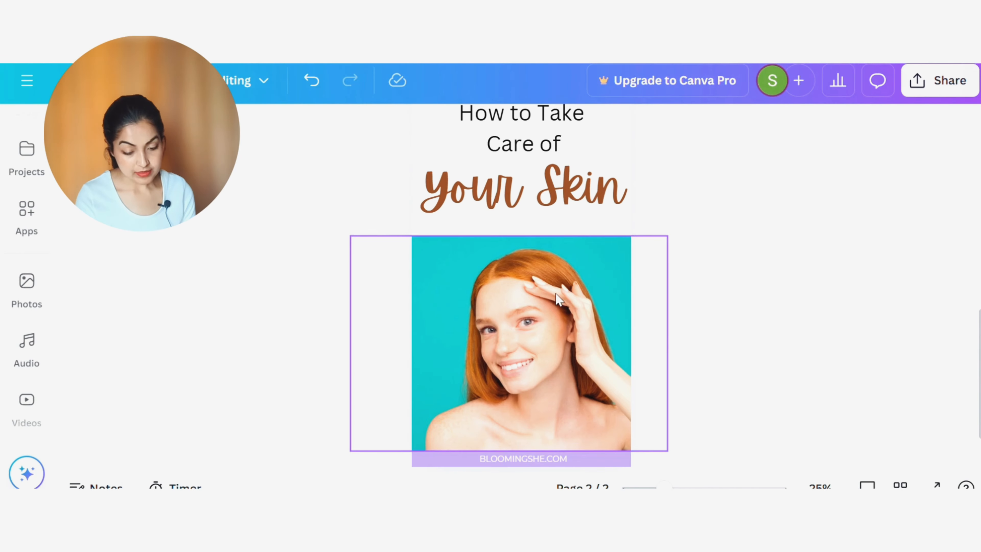
Search the stock photos for "skincare" and replace page 2's photo with the close-up of a woman touching her glossy face.
click(594, 287)
click(27, 340)
scroll(27, 340, down, 1)
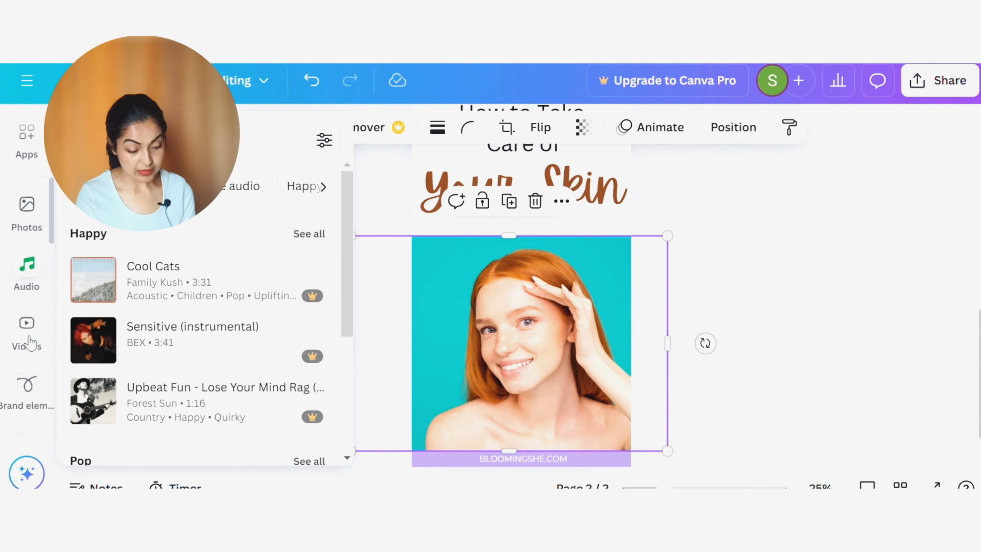
click(31, 306)
click(27, 189)
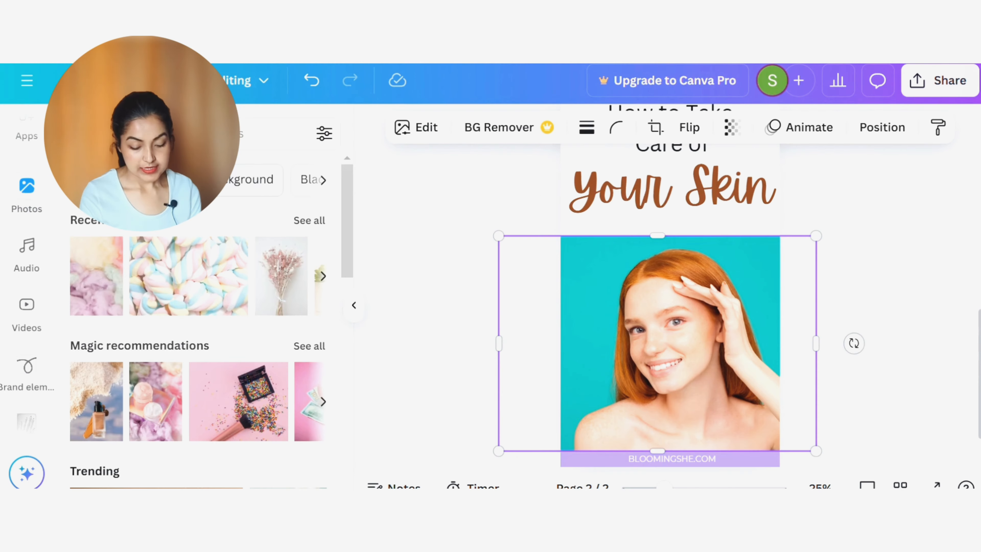
text(skincare)
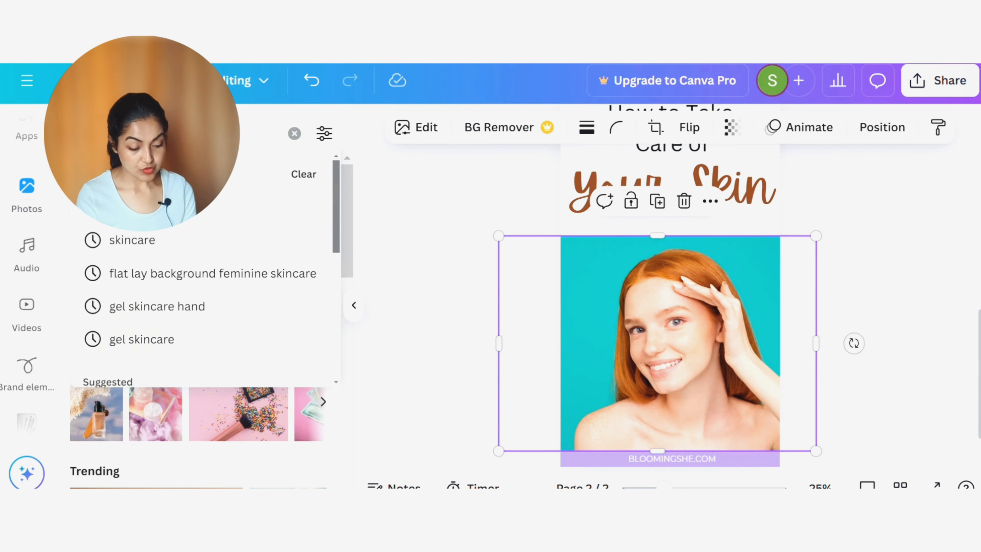
key(Return)
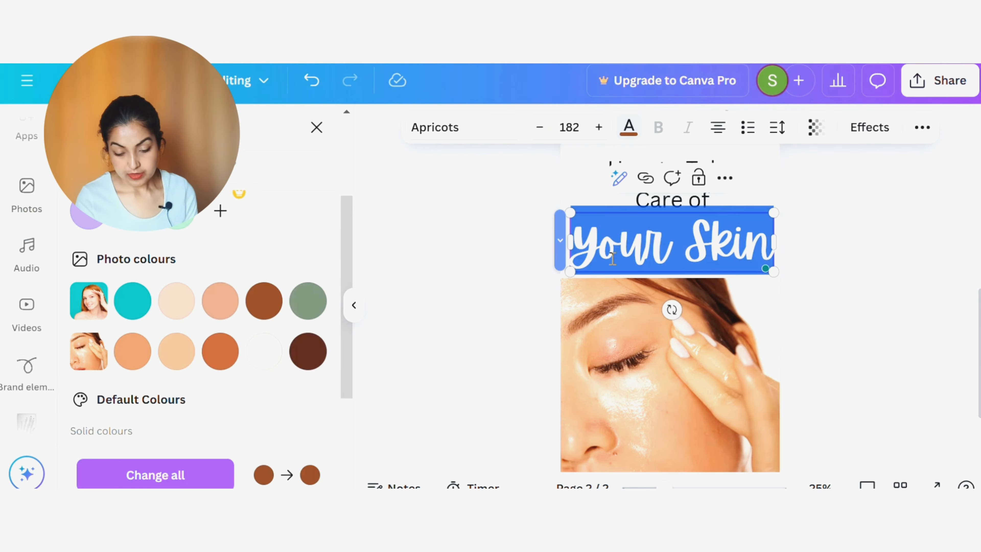
Recolour "Your Skin" with the light orange from the new photo's colours and duplicate page 2.
click(133, 350)
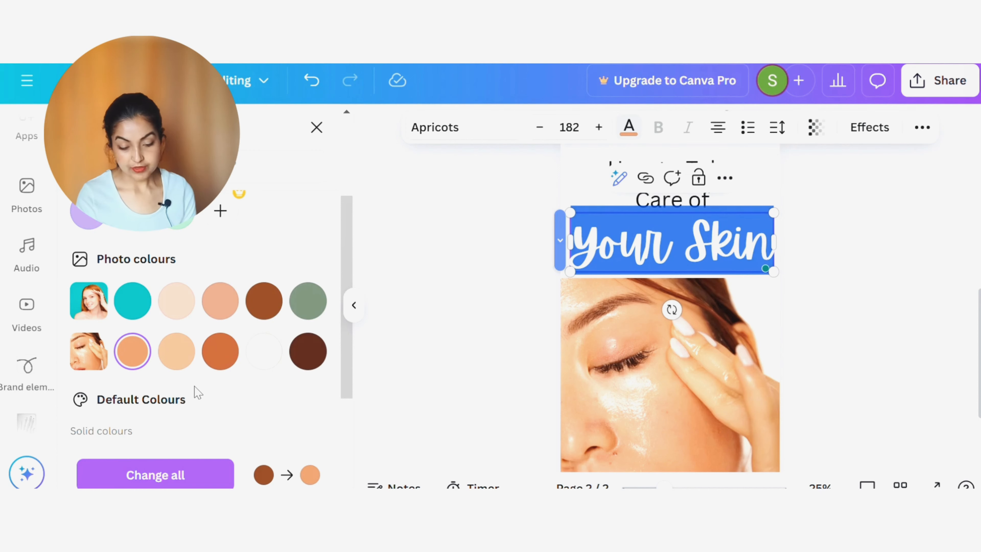
click(396, 372)
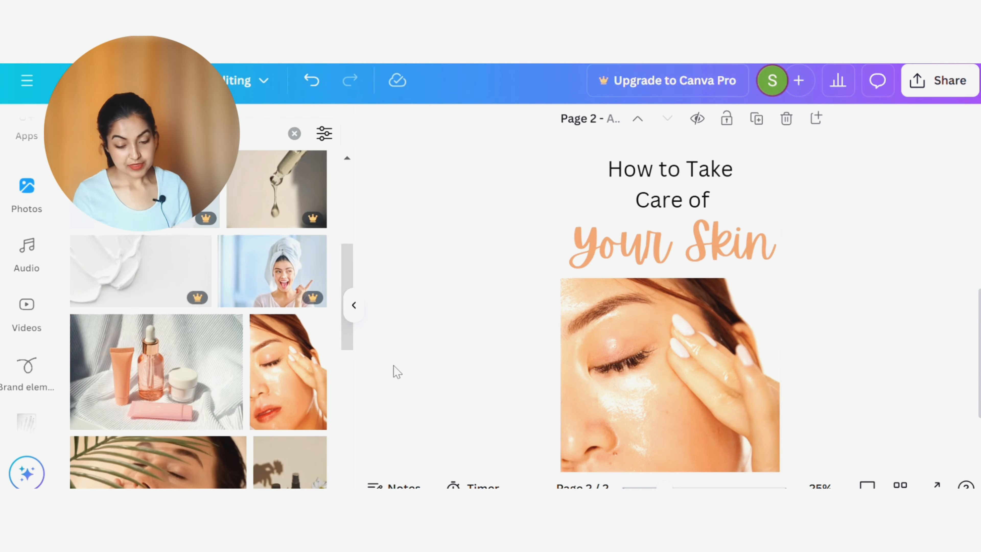
scroll(679, 309, up, 3)
click(757, 251)
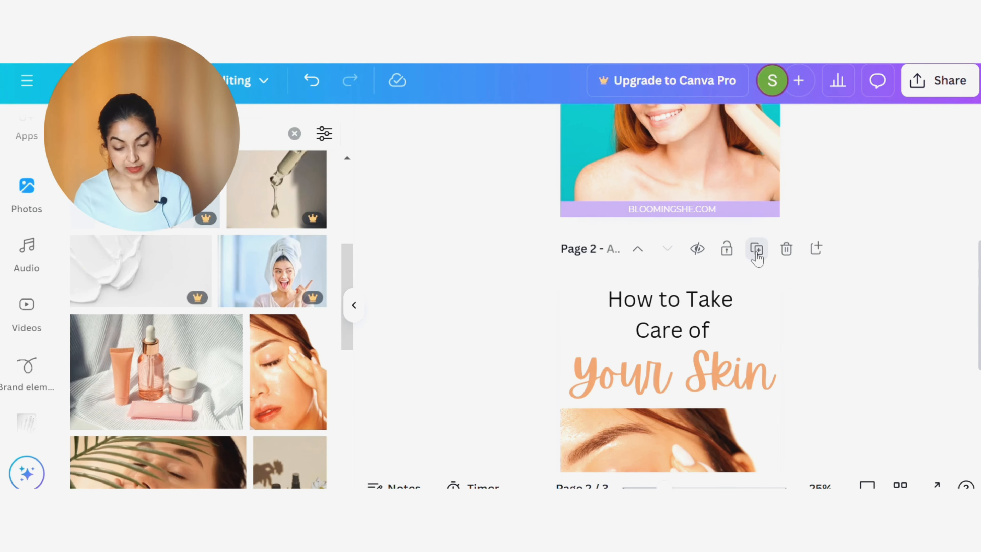
Retitle page 3 with "OVERNIGHT" in uppercase, "Beauty Hacks" and "Glowing Skin", and move the photo down to make room.
scroll(757, 257, down, 3)
scroll(758, 257, down, 10)
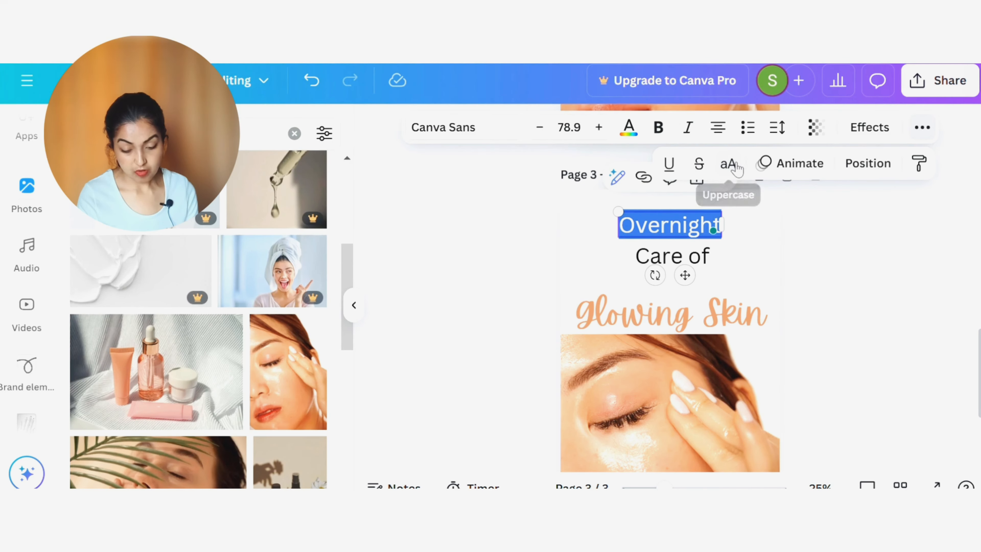
click(736, 165)
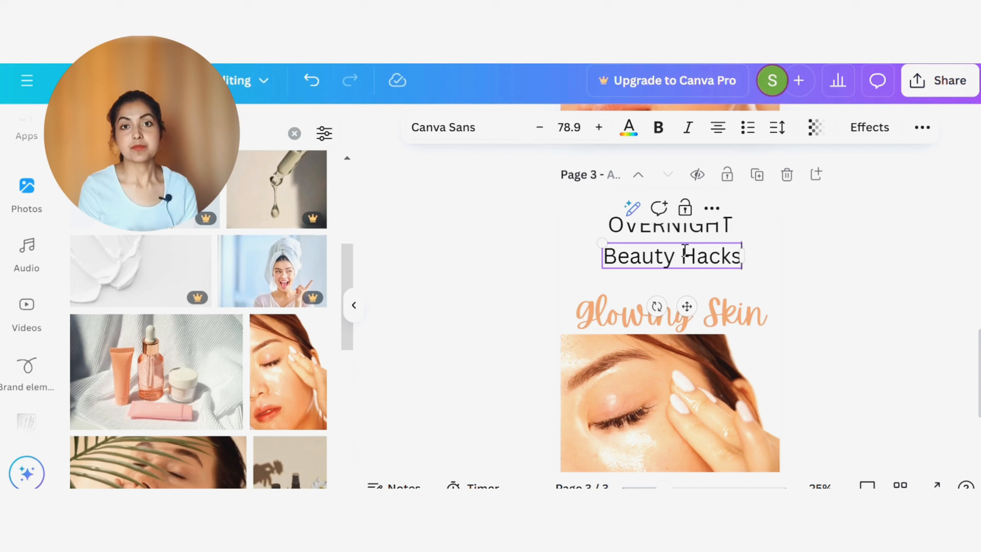
click(858, 320)
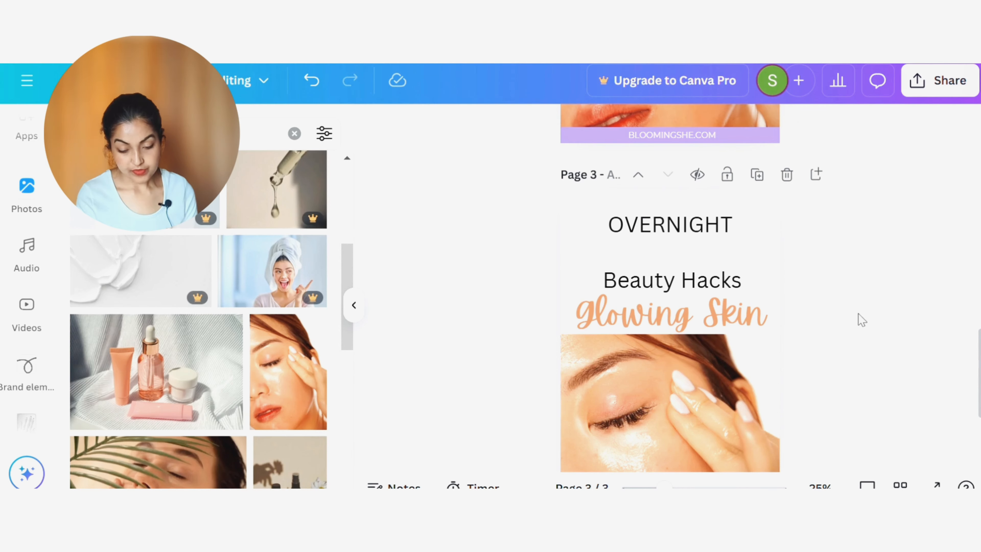
click(724, 369)
drag(660, 333, 669, 389)
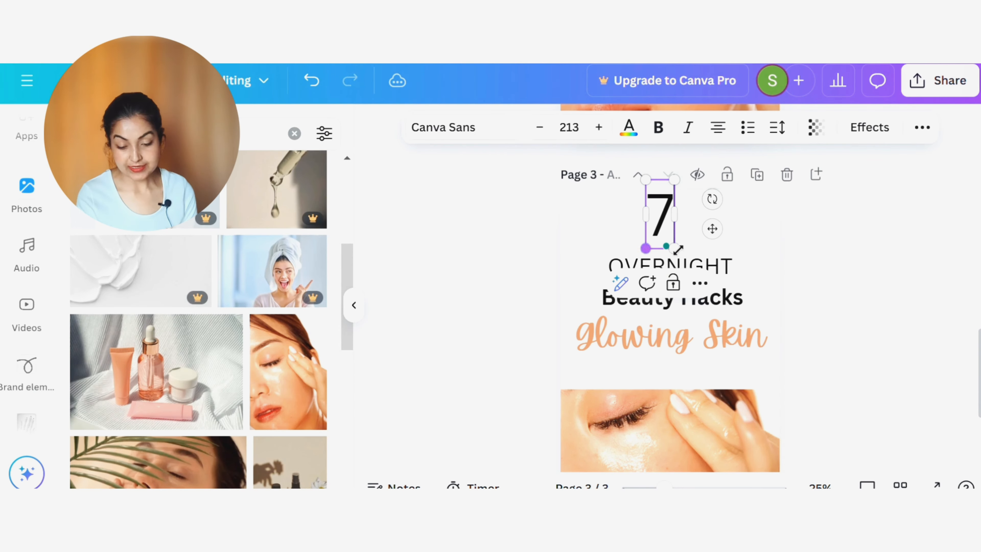
Centre the large "7" above "OVERNIGHT" and shrink it to font size 174.
drag(712, 228, 727, 241)
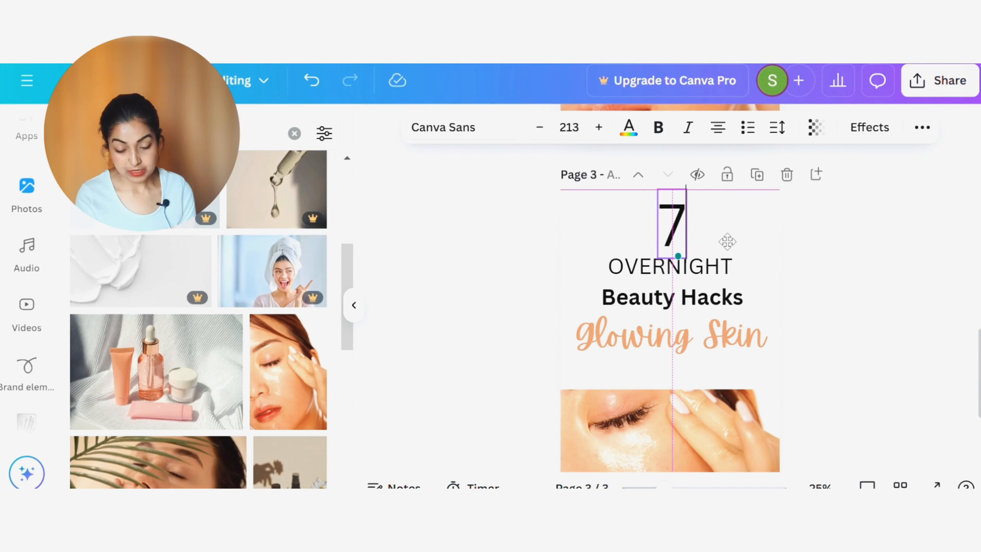
drag(657, 190, 664, 201)
click(822, 357)
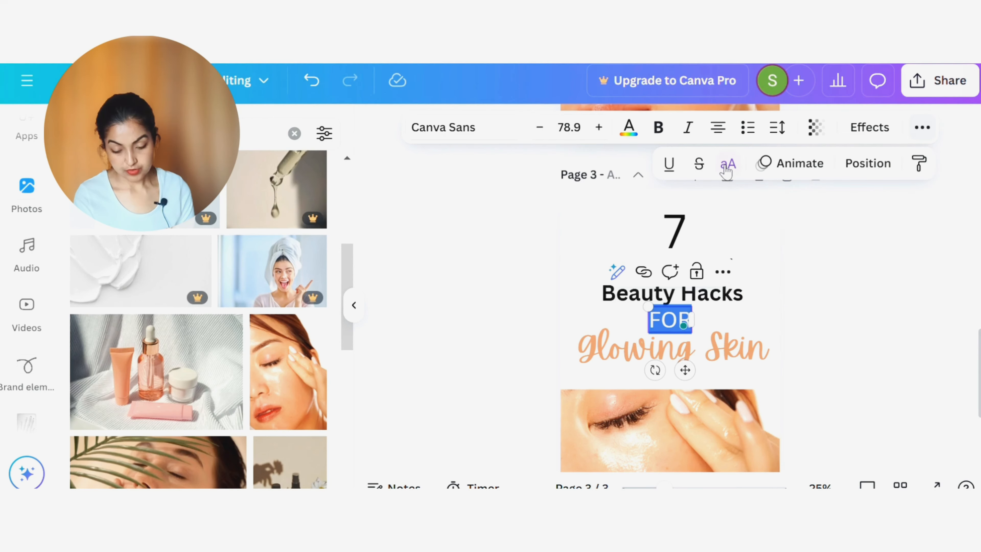
Turn "FOR" into lowercase and shrink it to fit between "Beauty Hacks" and "Glowing Skin".
click(726, 165)
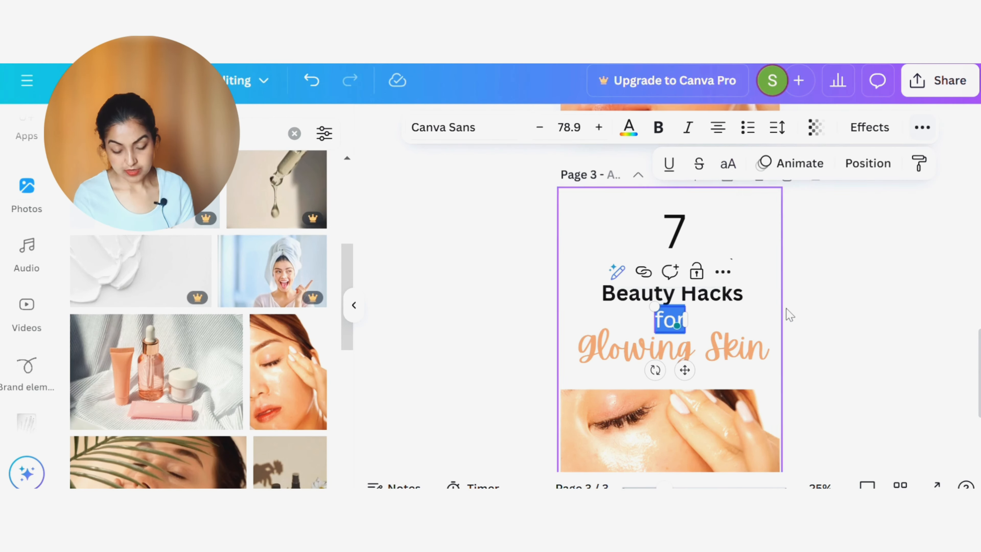
click(788, 315)
click(660, 320)
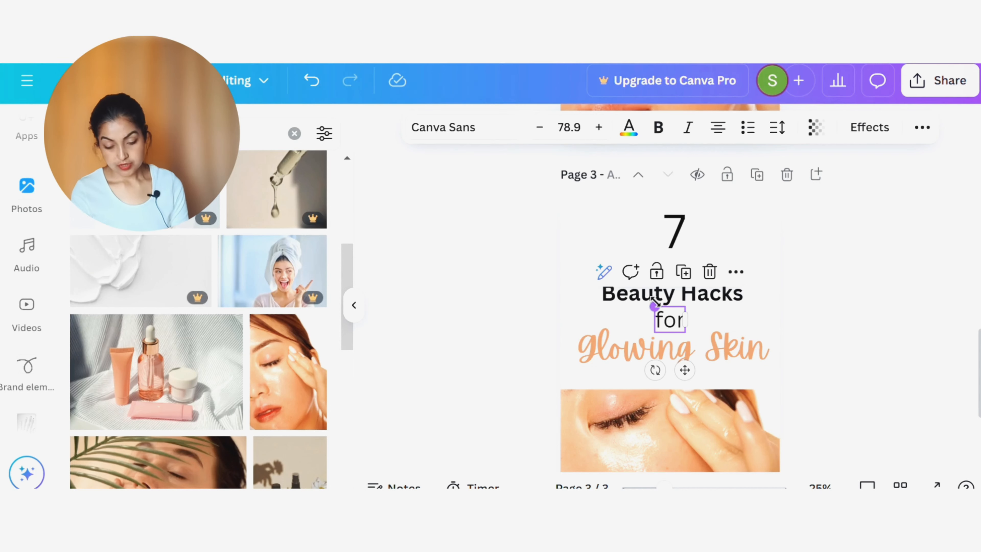
drag(654, 306, 680, 314)
click(679, 357)
Delete page 3's photo and insert the portrait of a woman behind a palm leaf from the skincare photos.
scroll(854, 403, down, 3)
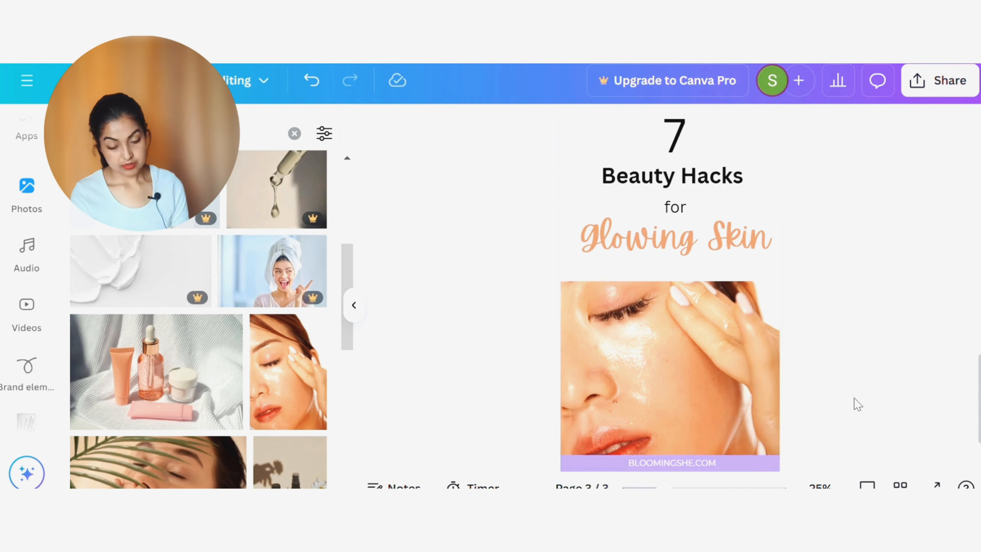
click(662, 352)
key(Delete)
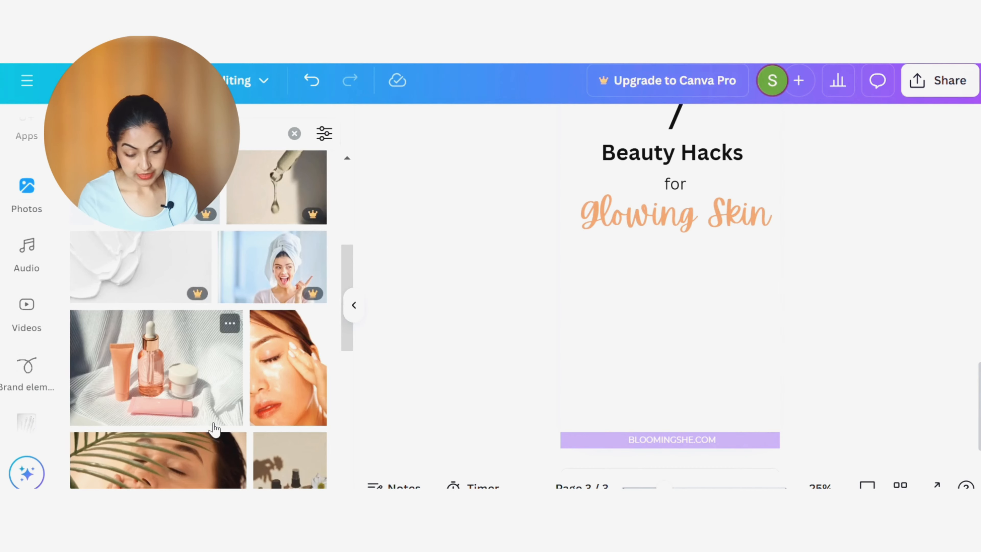
scroll(214, 429, down, 5)
key(ctrl+z)
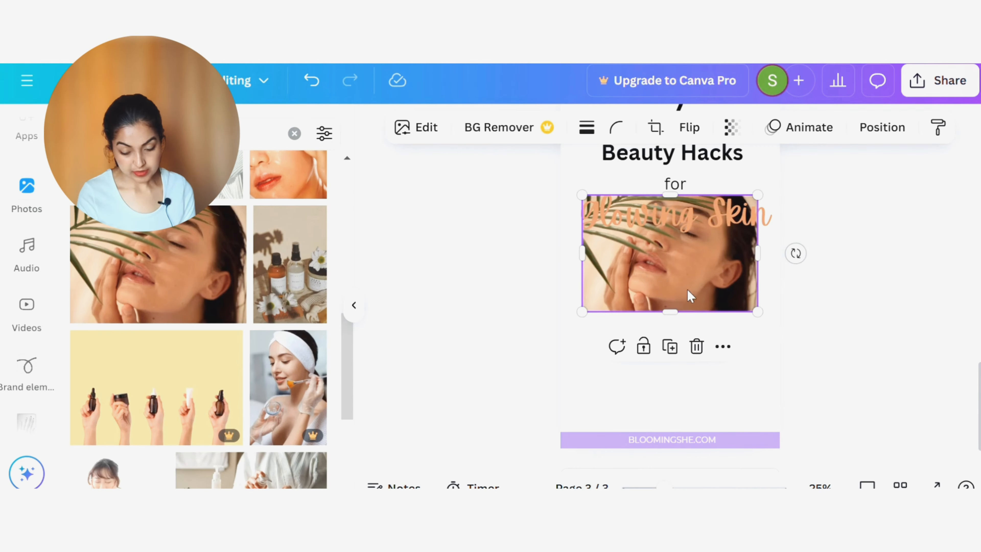
Enlarge the palm leaf portrait and crop it to fill the space between the title and the footer band.
drag(679, 298, 640, 344)
drag(715, 379, 816, 432)
double_click(675, 336)
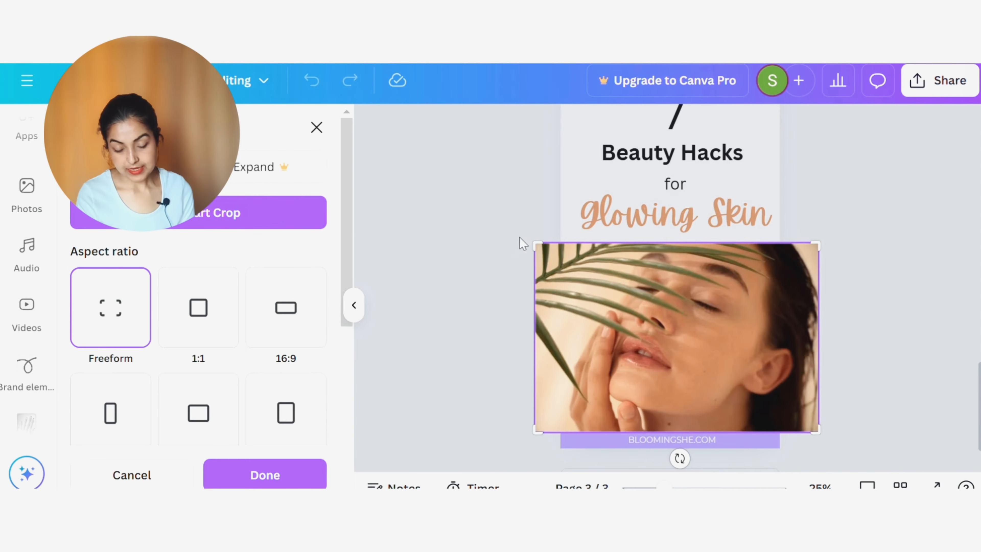
drag(444, 199, 390, 145)
Recolour "Glowing Skin" with the olive brown from the palm leaf portrait's colours.
click(656, 212)
click(629, 127)
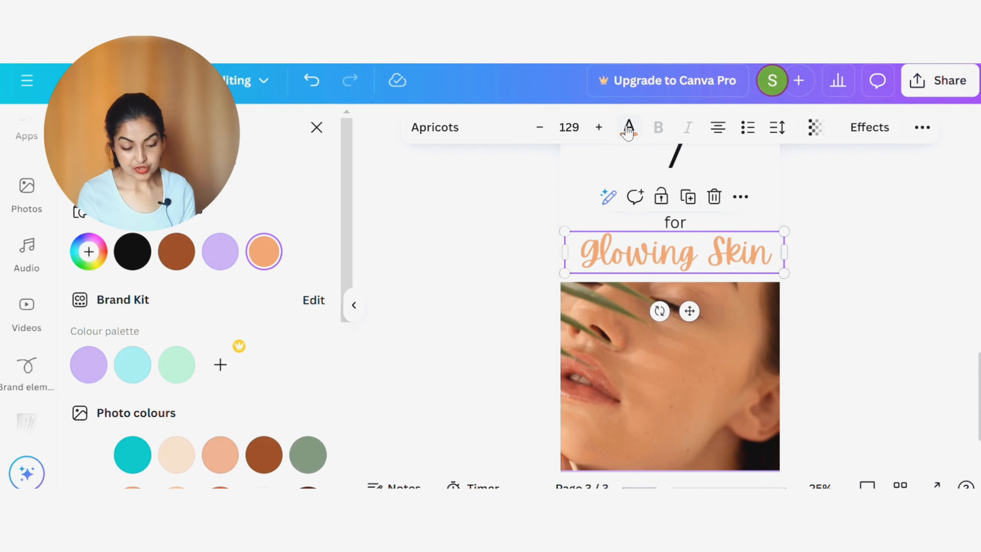
scroll(63, 439, down, 5)
click(309, 340)
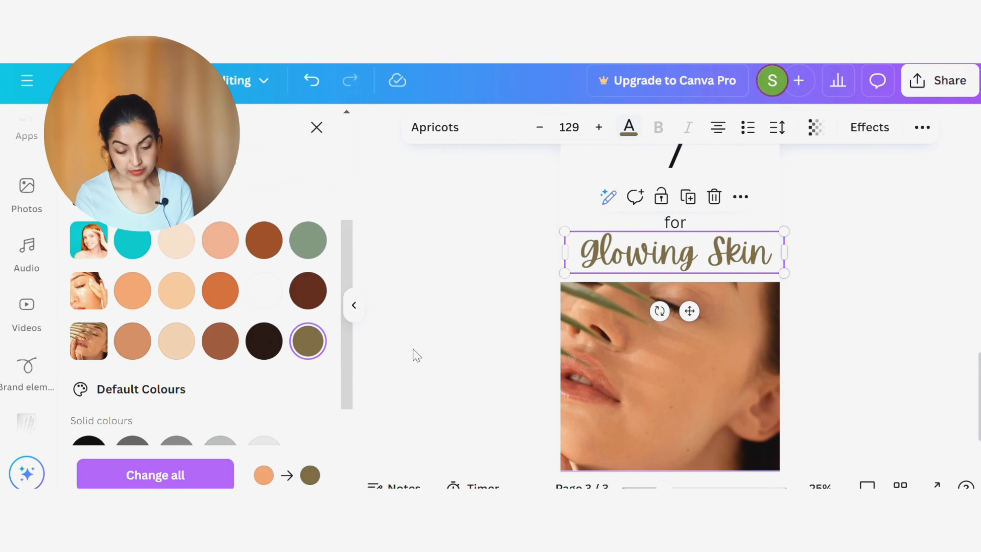
Enlarge the "7" on page 3 and centre it above "Beauty Hacks".
scroll(669, 266, up, 2)
click(667, 261)
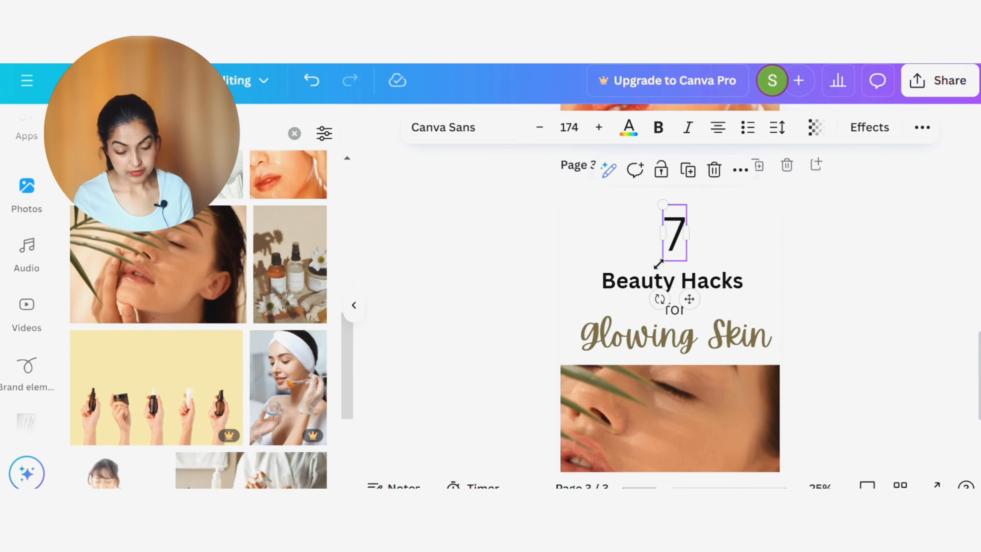
drag(659, 264, 655, 280)
drag(667, 247, 674, 251)
click(924, 368)
Review the layout, photos and title colours of all three pages, ending at page 3's "Beauty Hacks" text.
scroll(924, 368, down, 5)
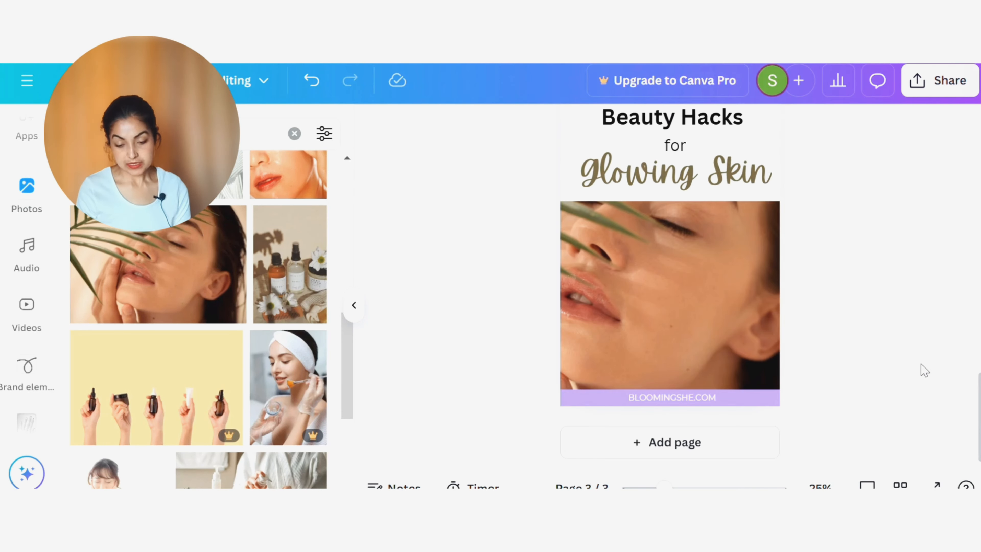
scroll(924, 370, up, 10)
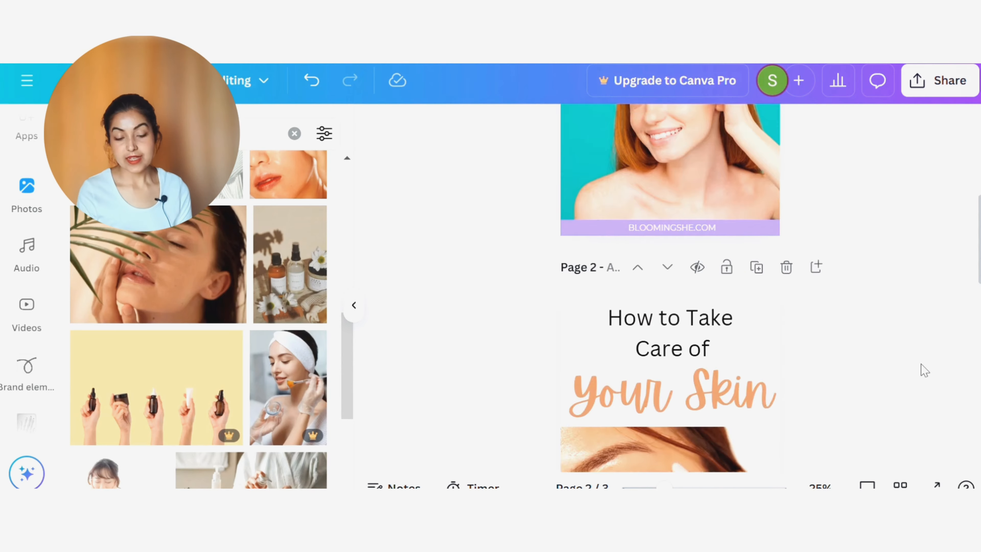
scroll(924, 370, up, 5)
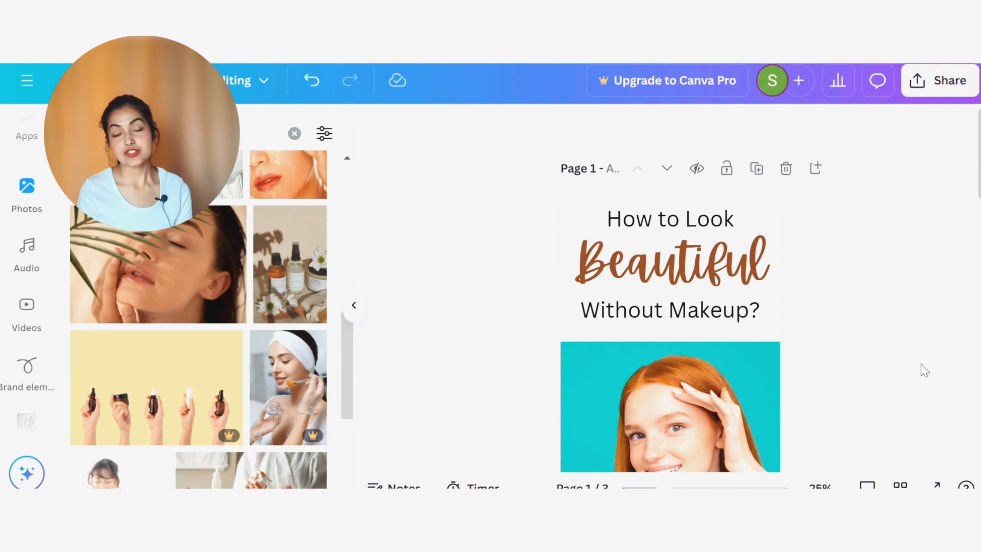
scroll(924, 370, down, 10)
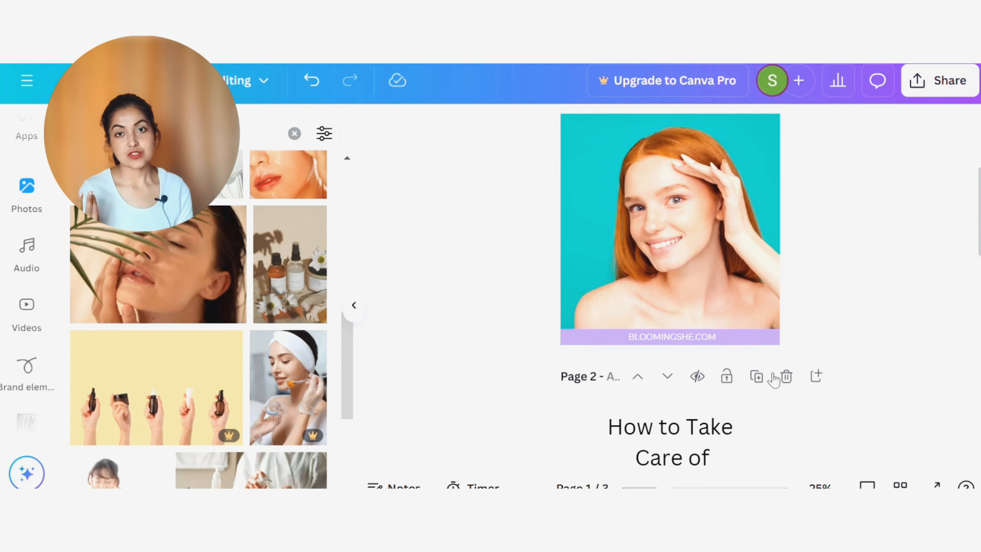
scroll(768, 381, down, 2)
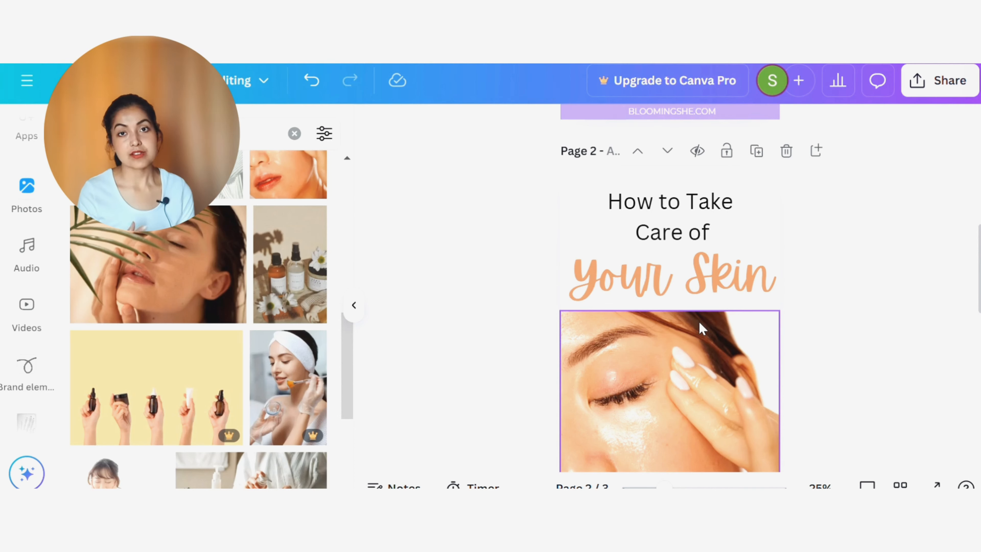
click(354, 305)
scroll(518, 334, down, 10)
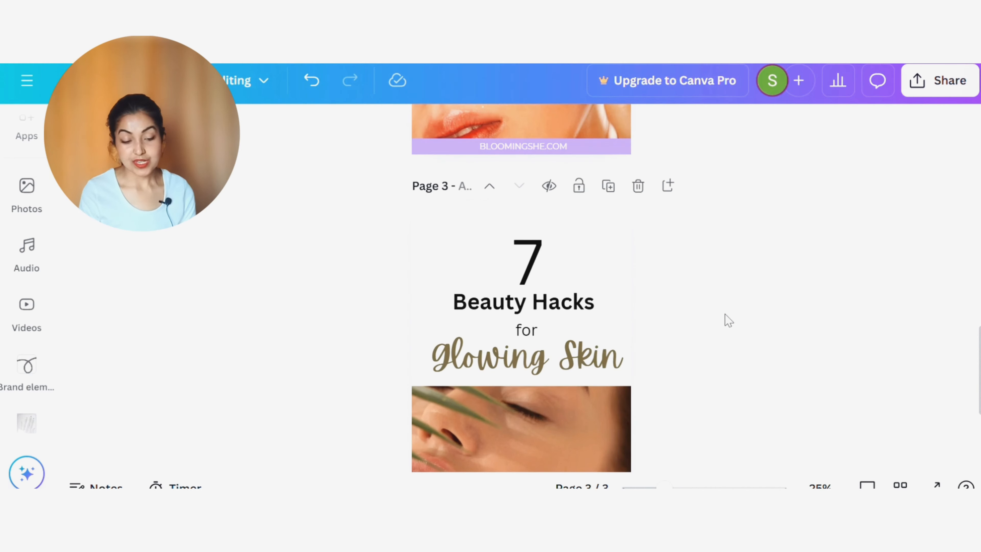
click(565, 315)
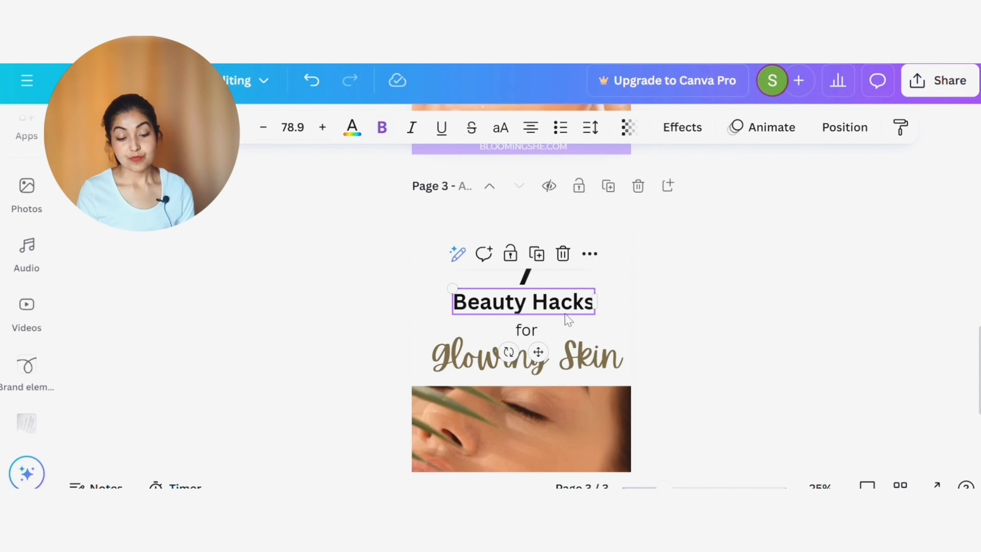
Browse the Pinterest Pin (1000 × 1500 px) template gallery for layout ideas.
scroll(805, 276, up, 5)
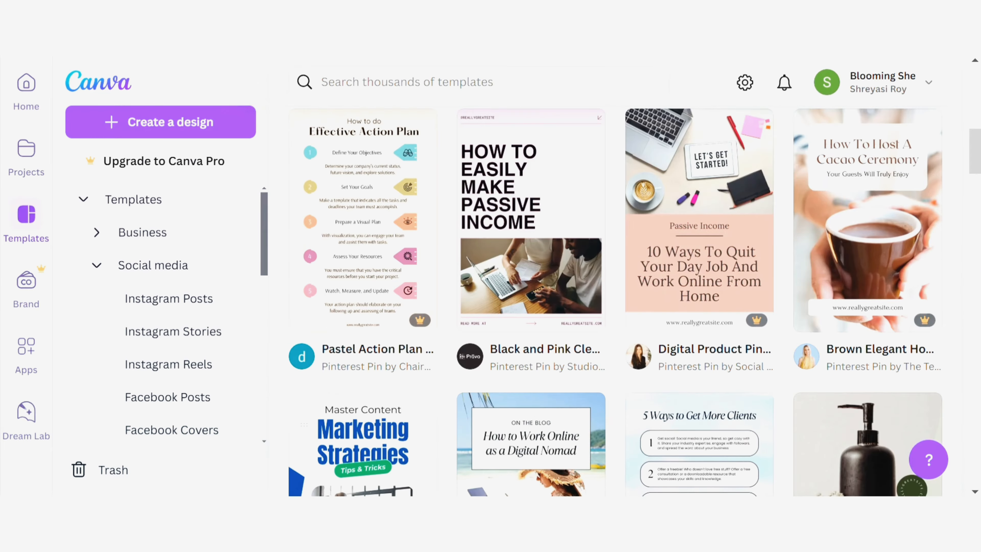
scroll(769, 354, up, 2)
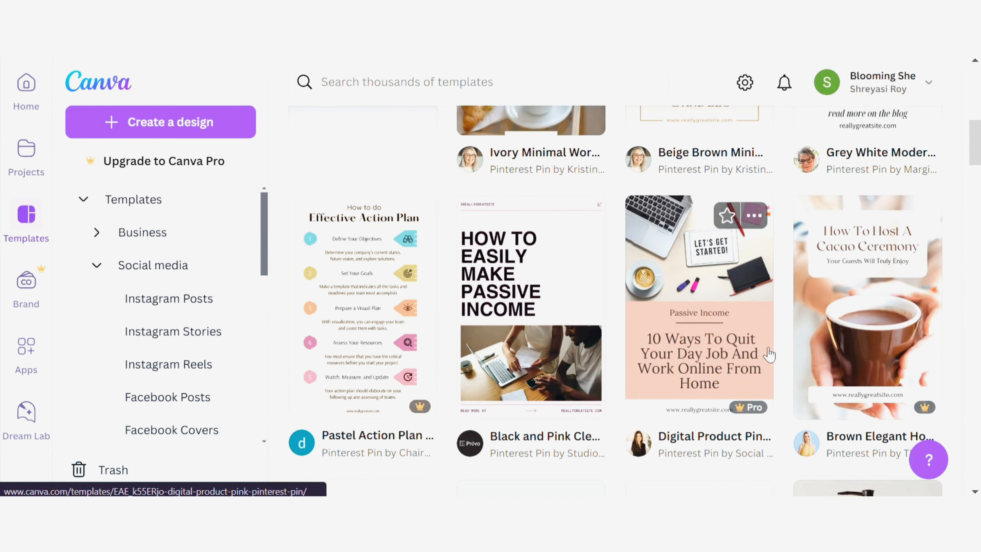
scroll(449, 409, up, 10)
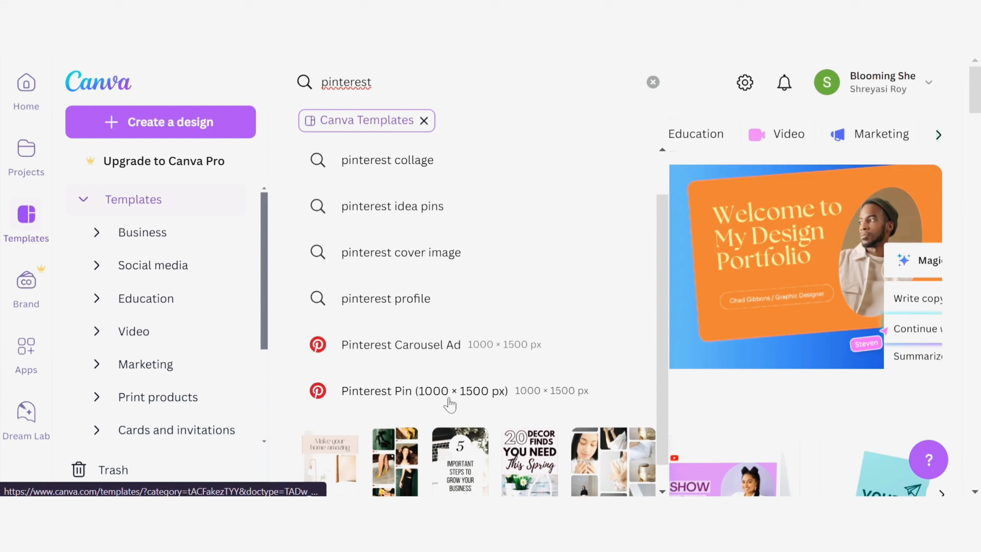
click(450, 404)
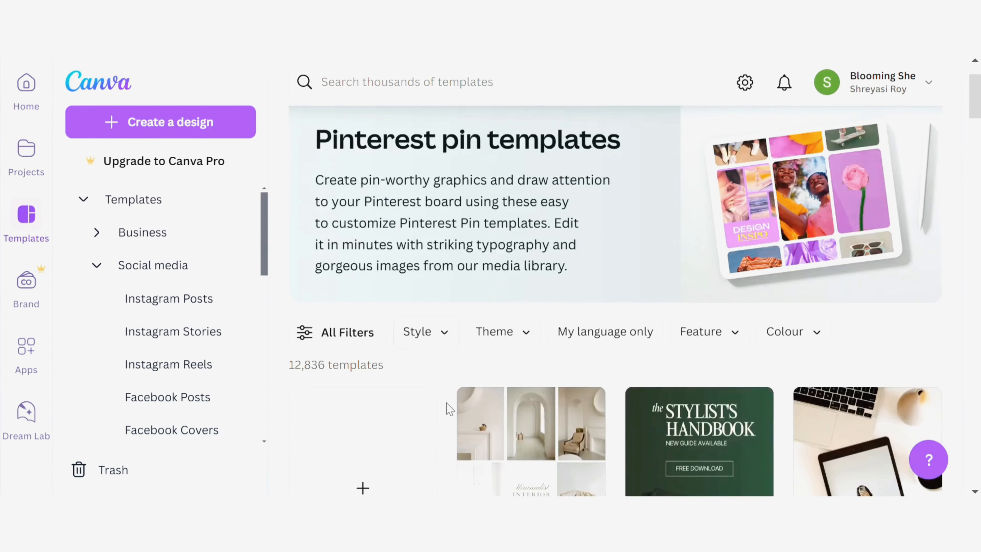
scroll(450, 403, down, 7)
scroll(449, 408, down, 10)
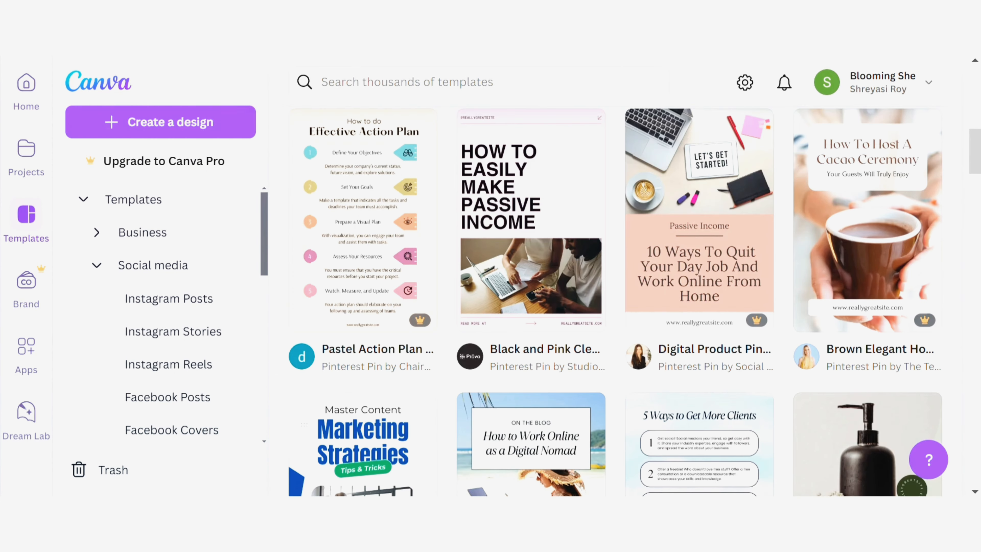
scroll(449, 407, up, 10)
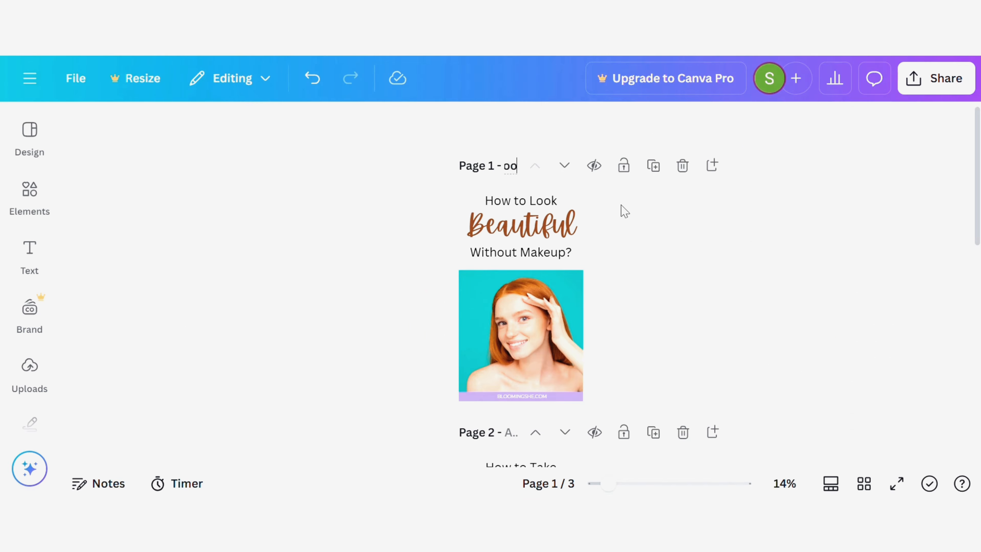
scroll(766, 363, down, 3)
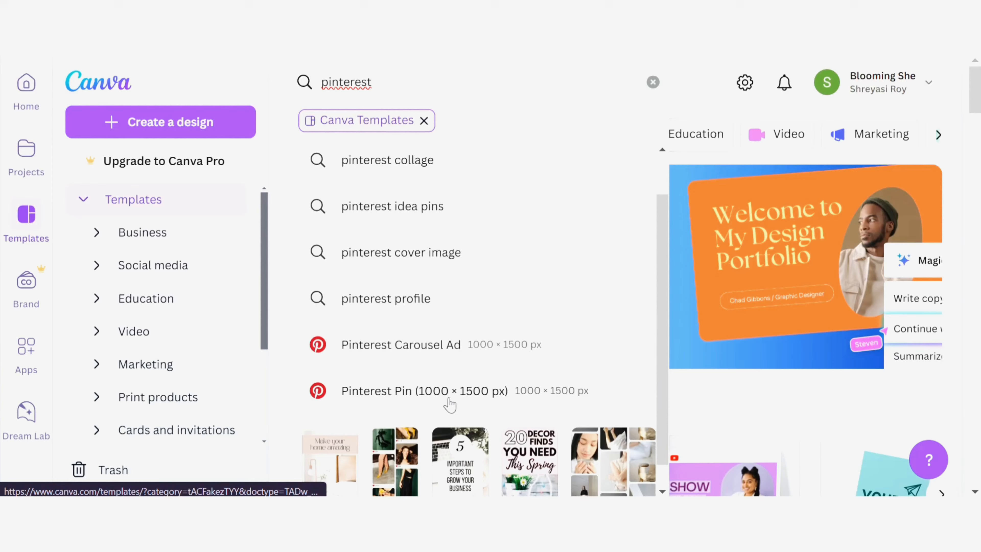
click(449, 402)
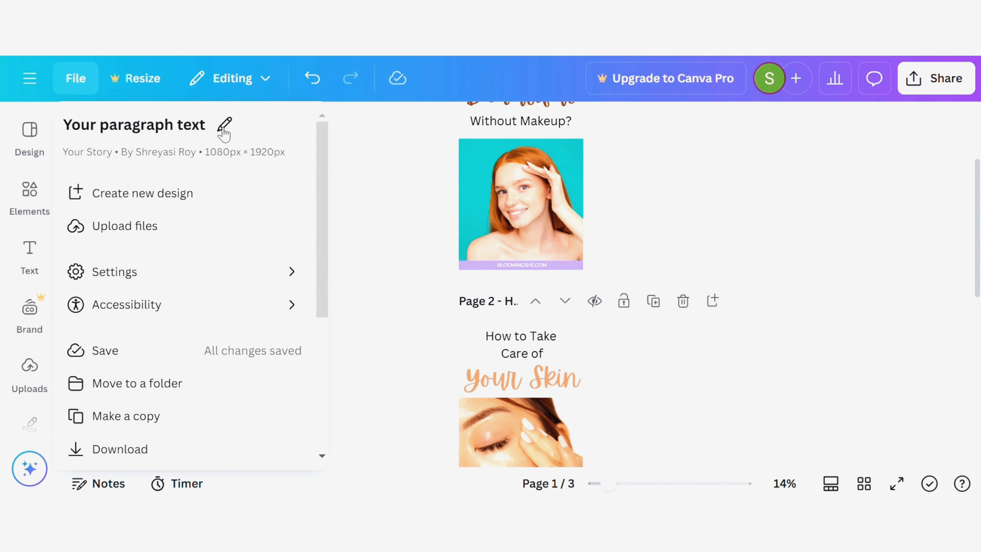
click(448, 401)
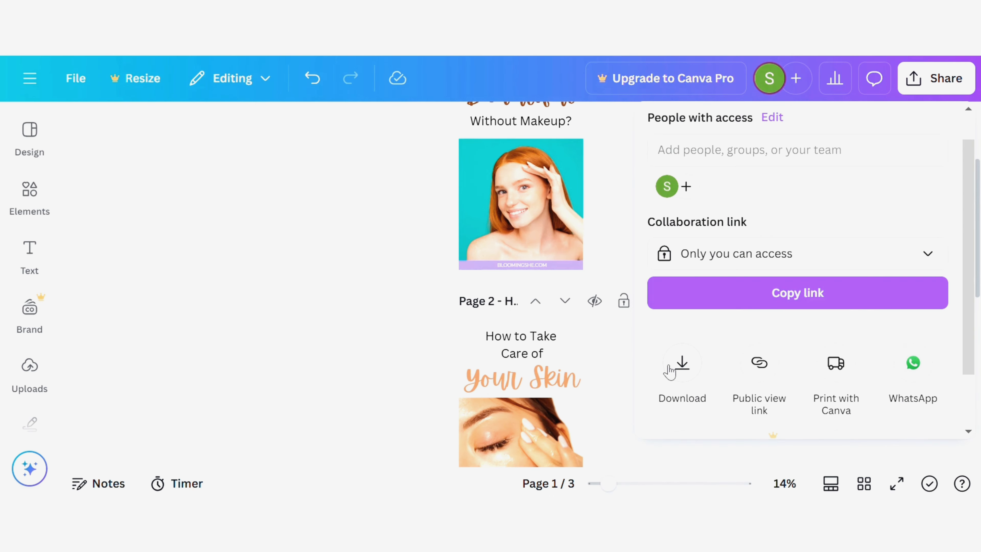
Open the design's download settings and limit the export to page 2, "How to Take Care of Your Skin".
click(669, 370)
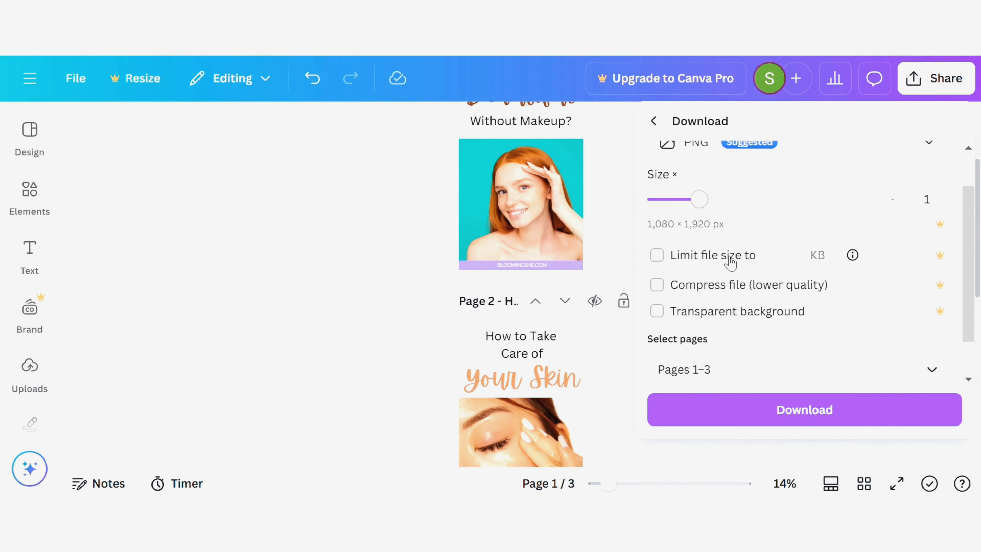
scroll(728, 258, down, 1)
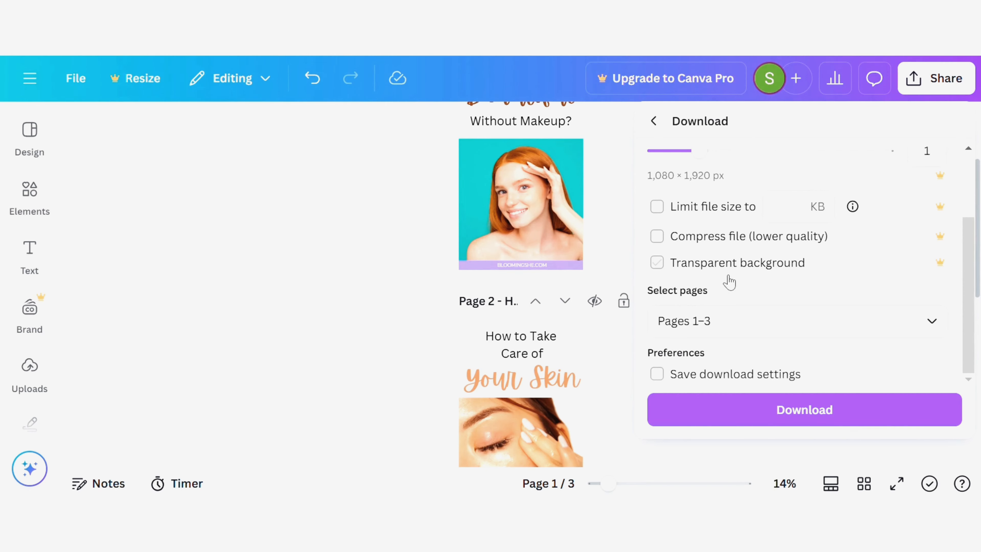
click(721, 319)
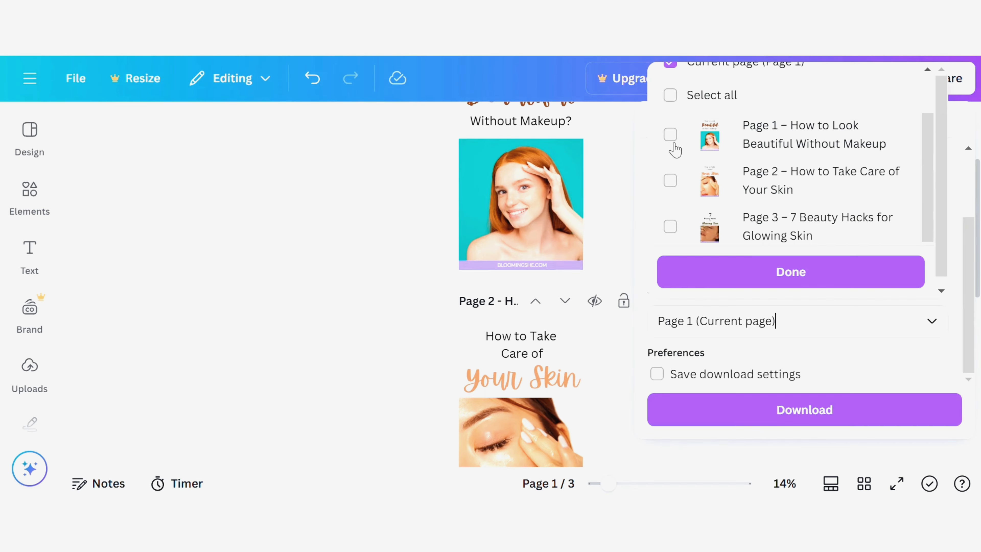
click(671, 182)
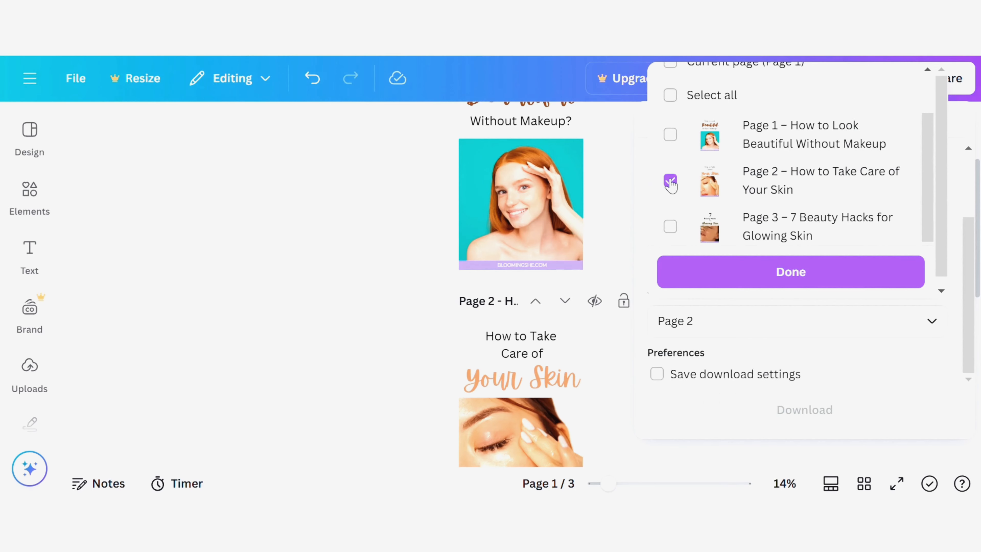
Download all pages (1–3) as PNG files, and close the preview of "7 Beauty Hacks for Glowing Skin.png".
scroll(691, 185, up, 1)
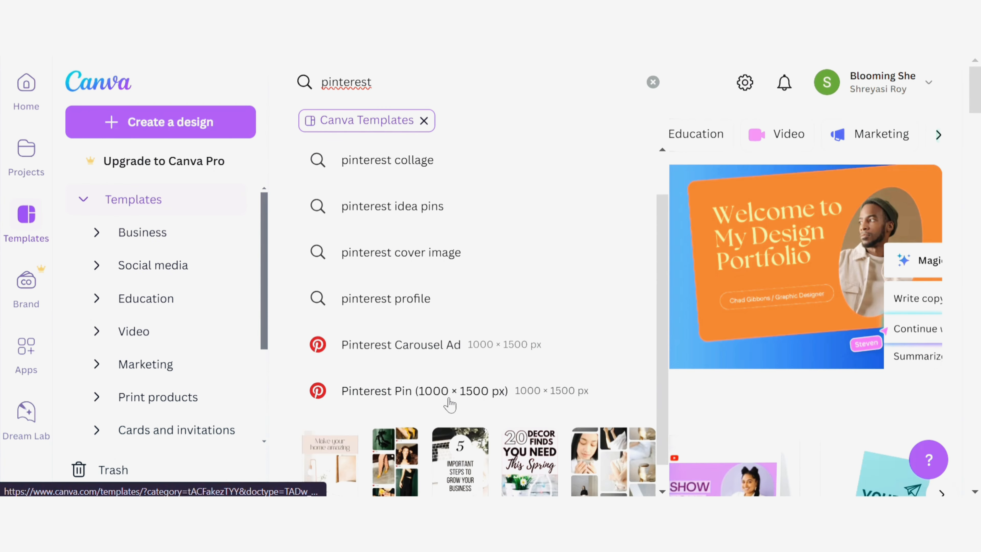
click(448, 399)
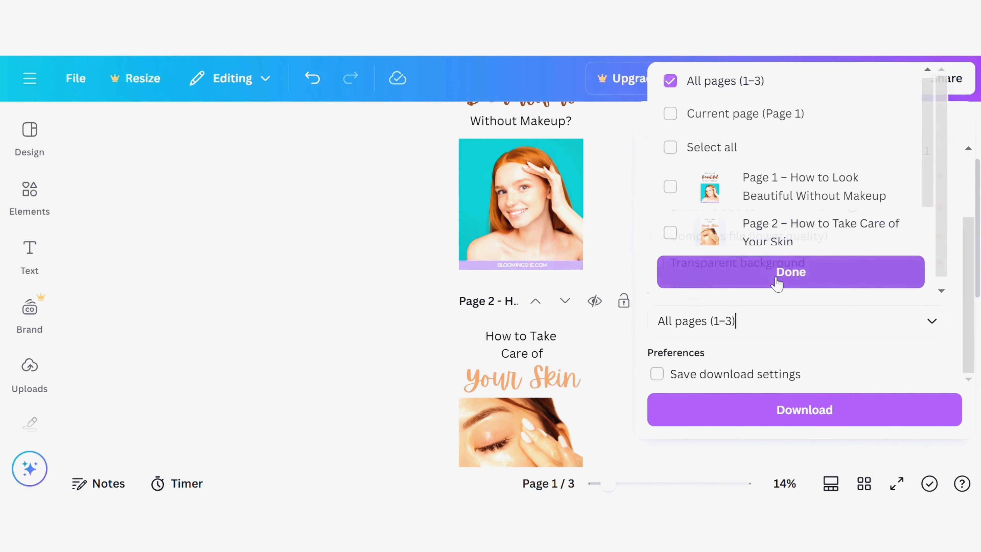
click(777, 284)
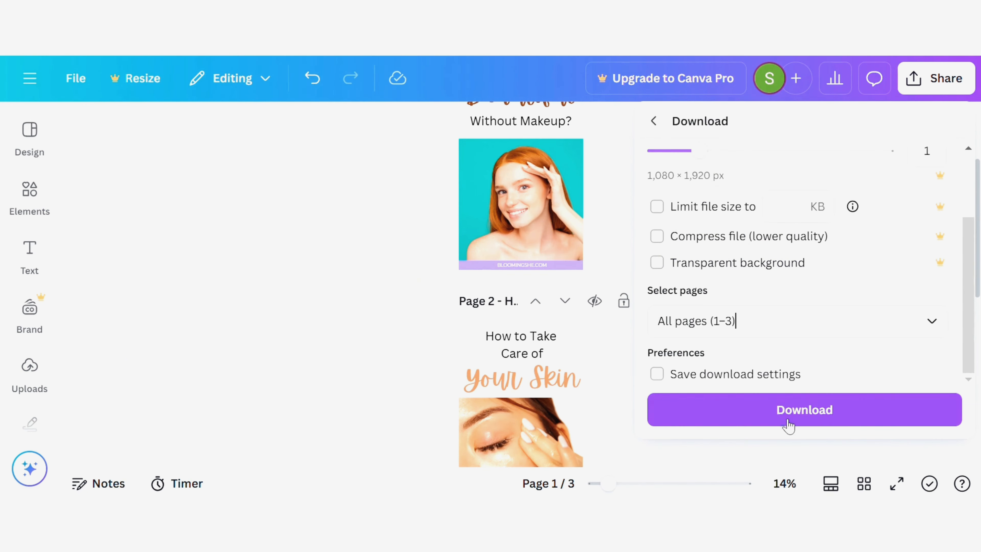
click(788, 422)
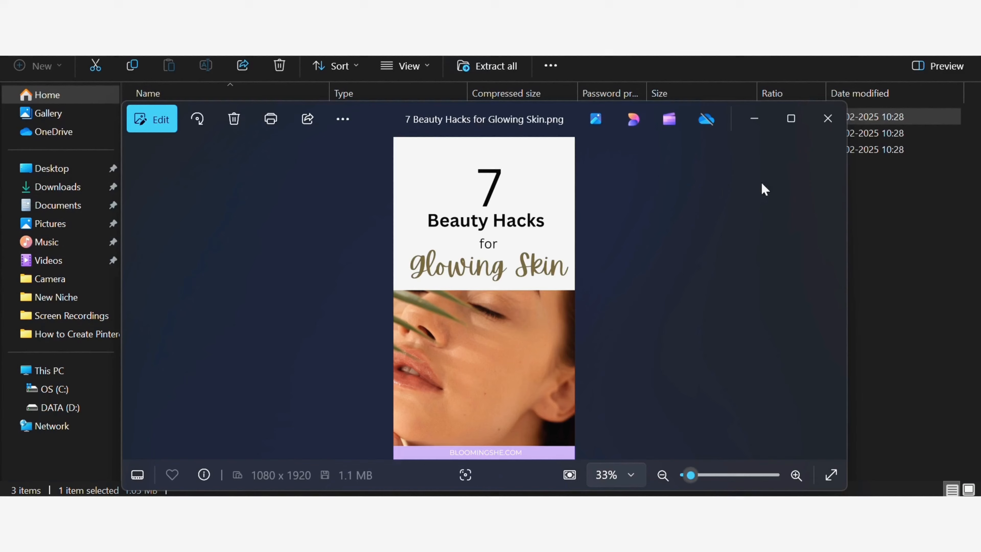
click(837, 125)
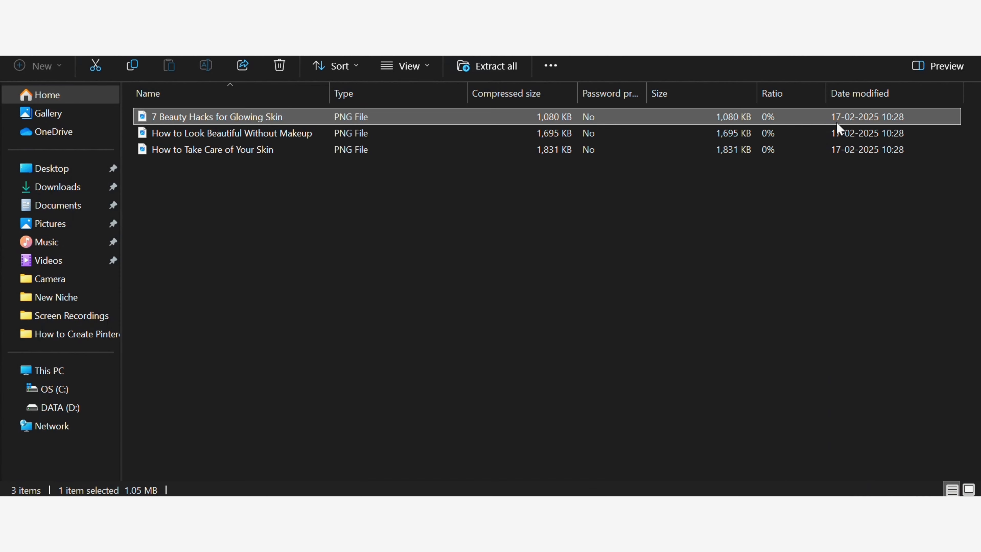